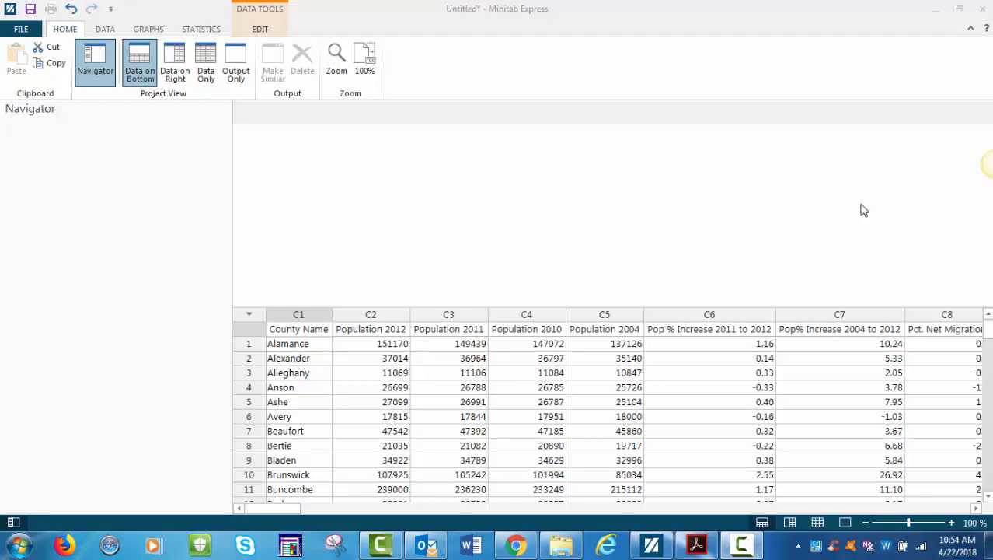
Step: Open Descriptive Statistics and choose the Violent Crimes column as the variable
left_click(207, 33)
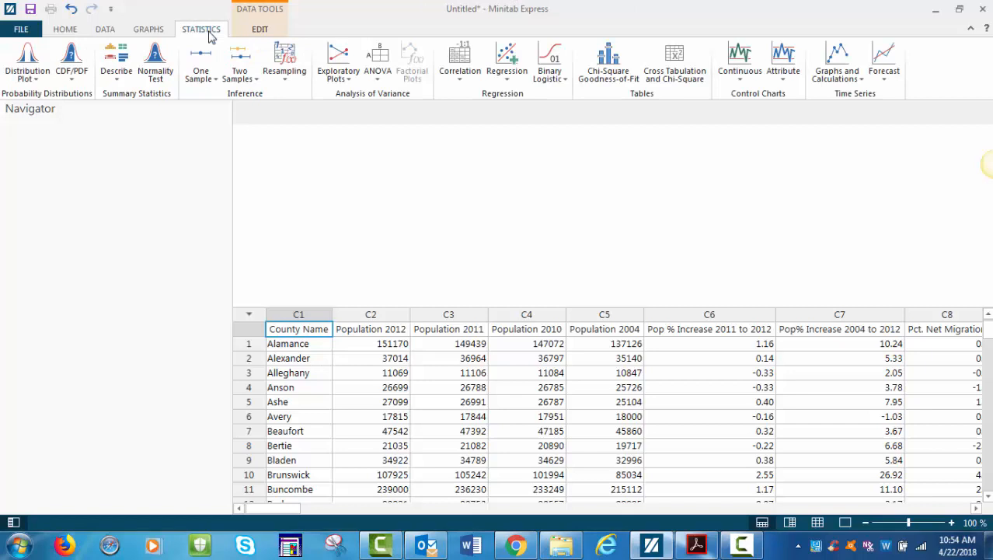
left_click(115, 72)
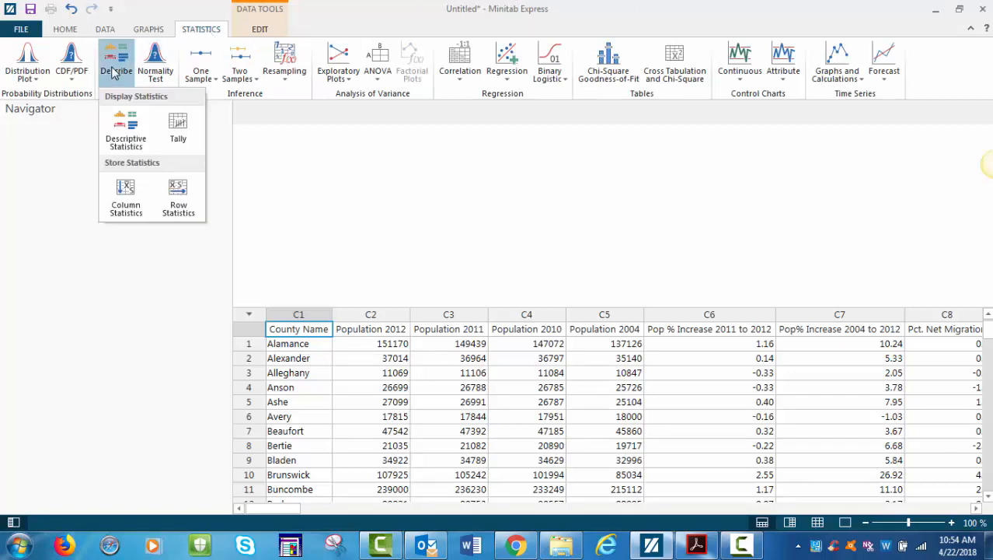
left_click(125, 129)
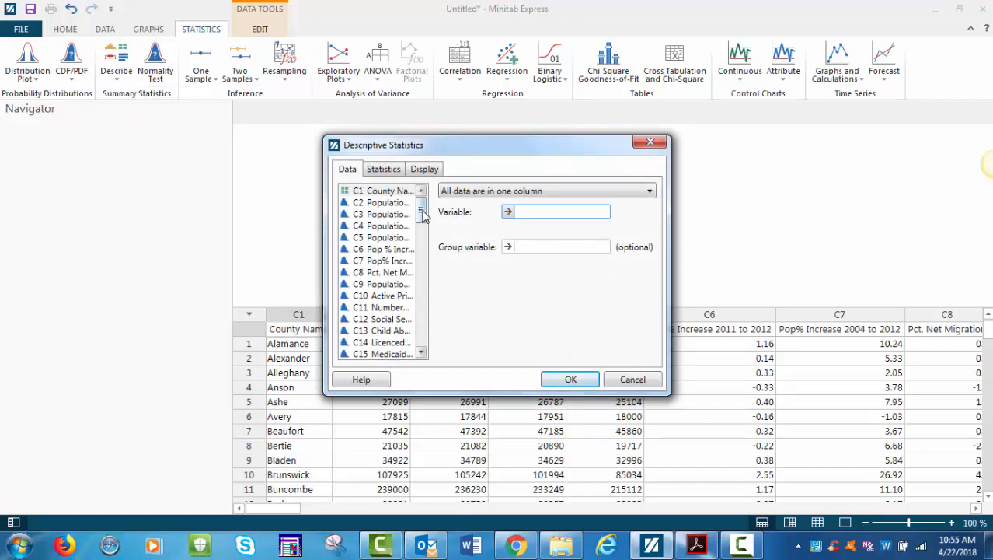
left_click_drag(420, 209, 429, 246)
left_click(388, 297)
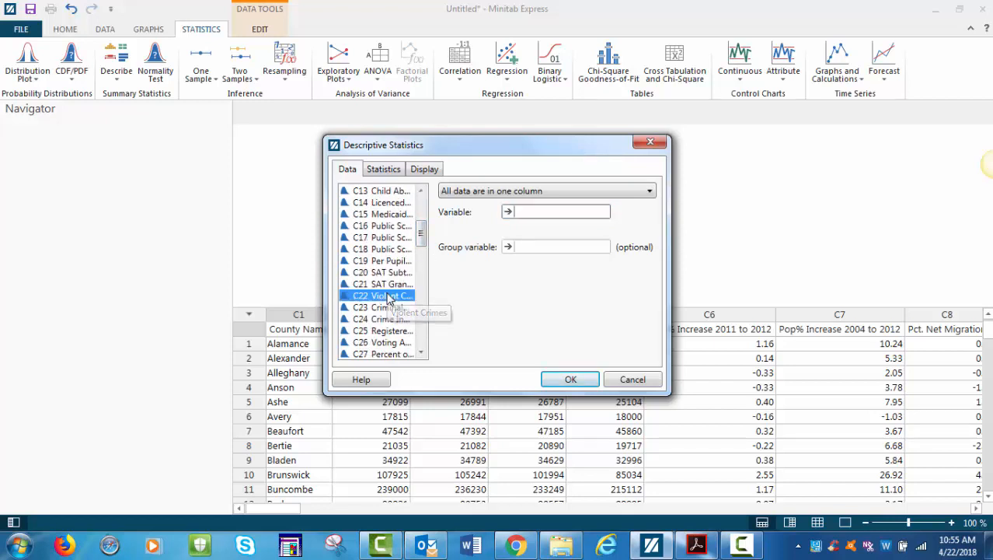
double_click(389, 296)
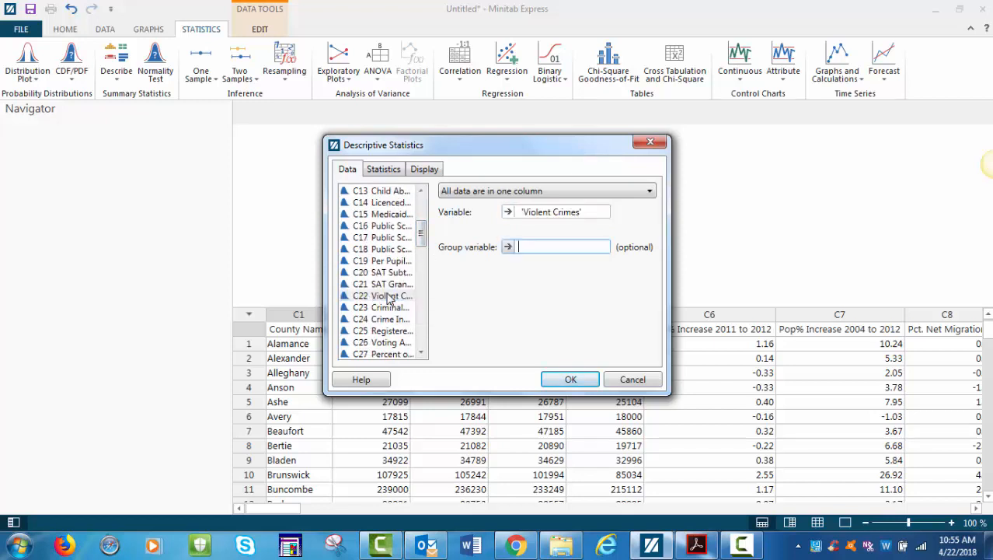
Step: Adjust the statistics to drop SE of mean and add Range, then run the descriptive statistics
left_click(378, 174)
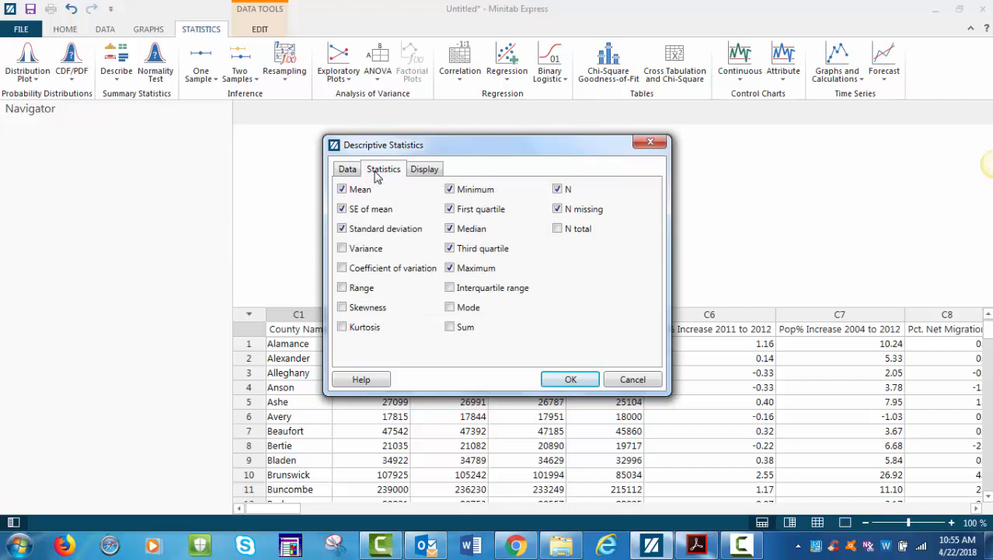
left_click(342, 209)
left_click(342, 228)
left_click(450, 209)
left_click(450, 190)
left_click(450, 248)
left_click(343, 288)
left_click(342, 229)
left_click(451, 190)
left_click(450, 209)
left_click(450, 248)
left_click(450, 268)
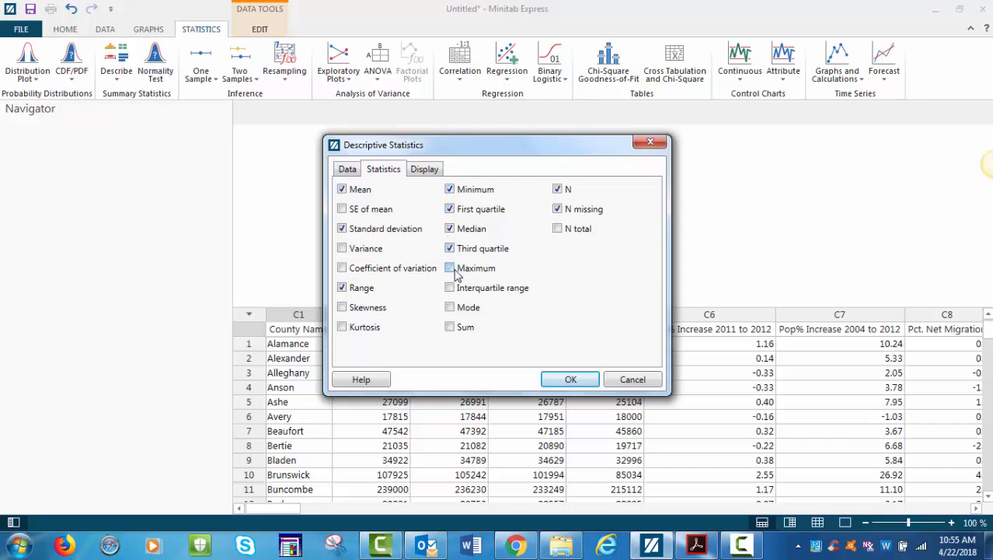
left_click(581, 377)
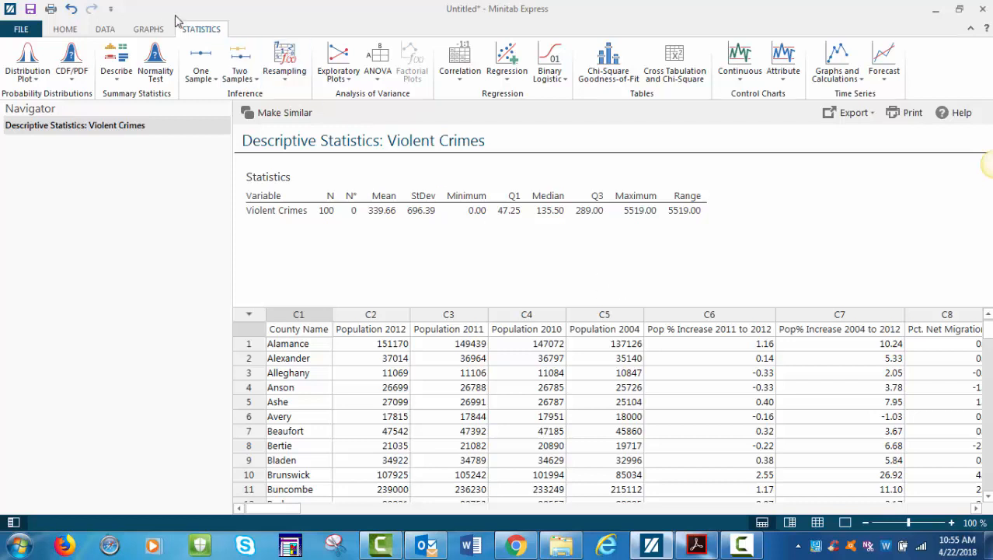
Step: Create a dotplot of the Violent Crimes column
left_click(150, 31)
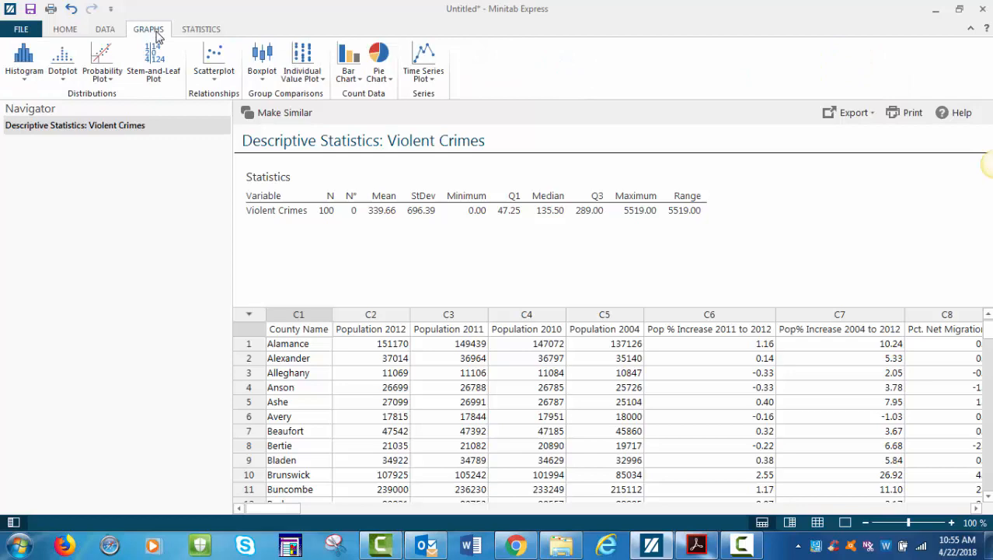
left_click(63, 66)
left_click(76, 131)
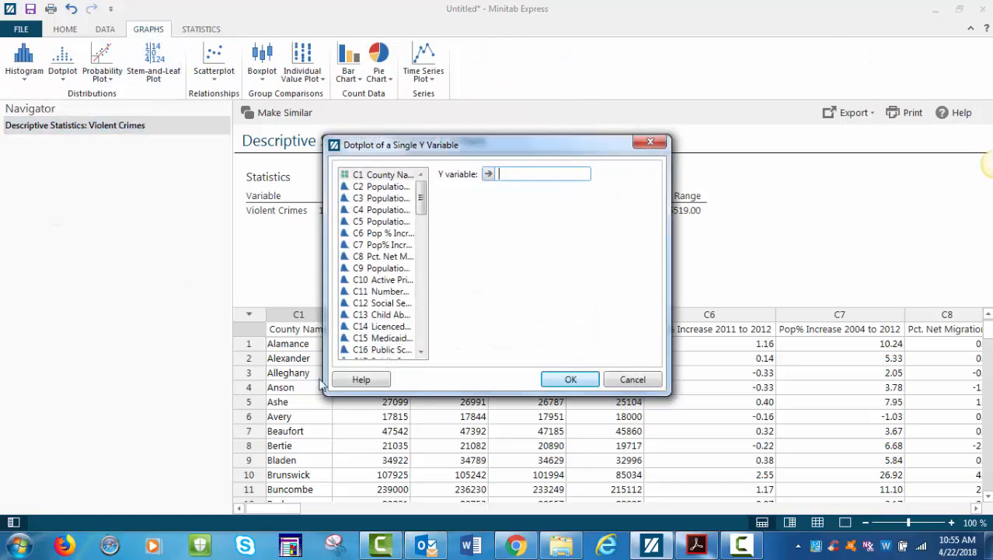
left_click_drag(424, 206, 432, 242)
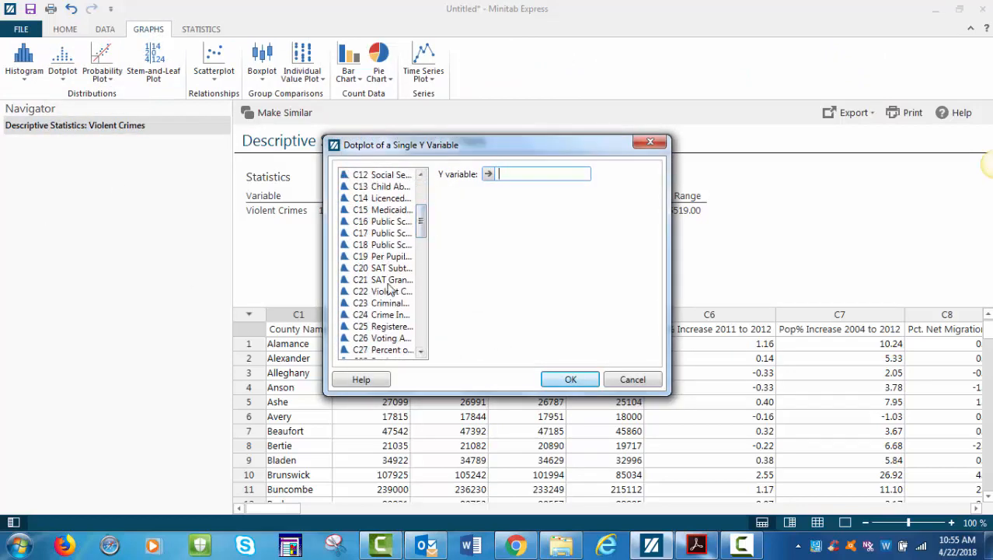
double_click(388, 291)
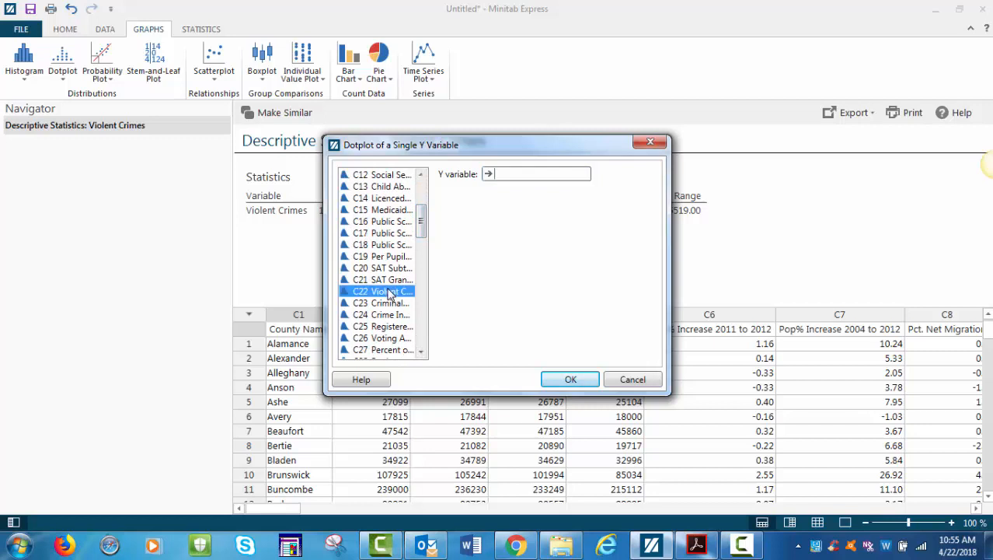
left_click(571, 380)
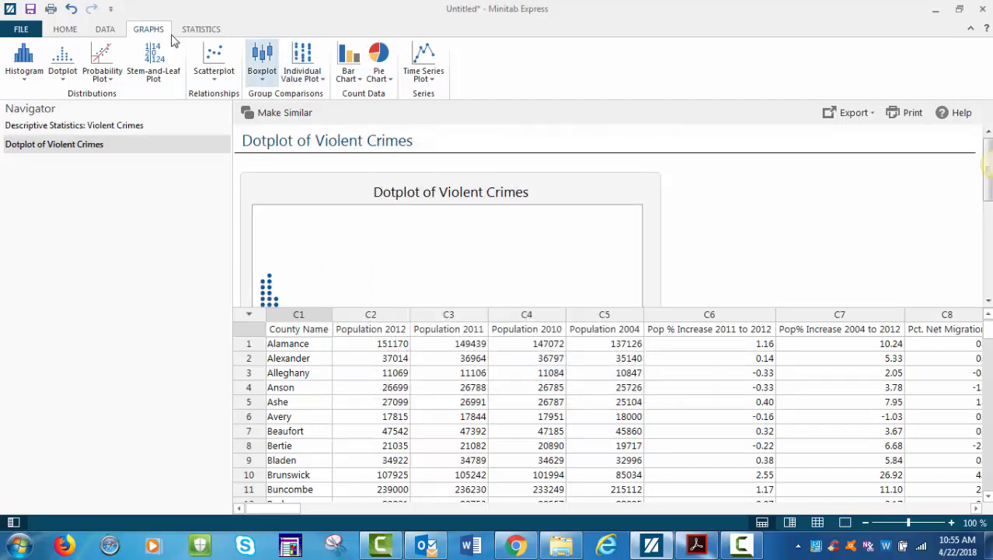
Step: Switch the project view to output only and examine the full dotplot
left_click(68, 30)
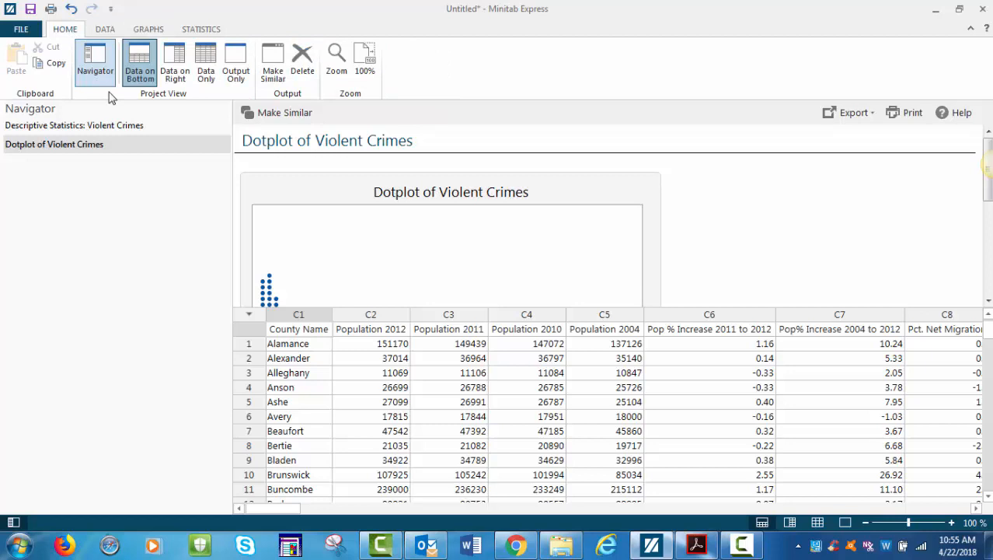
left_click(235, 71)
scroll(774, 406, "down", 1)
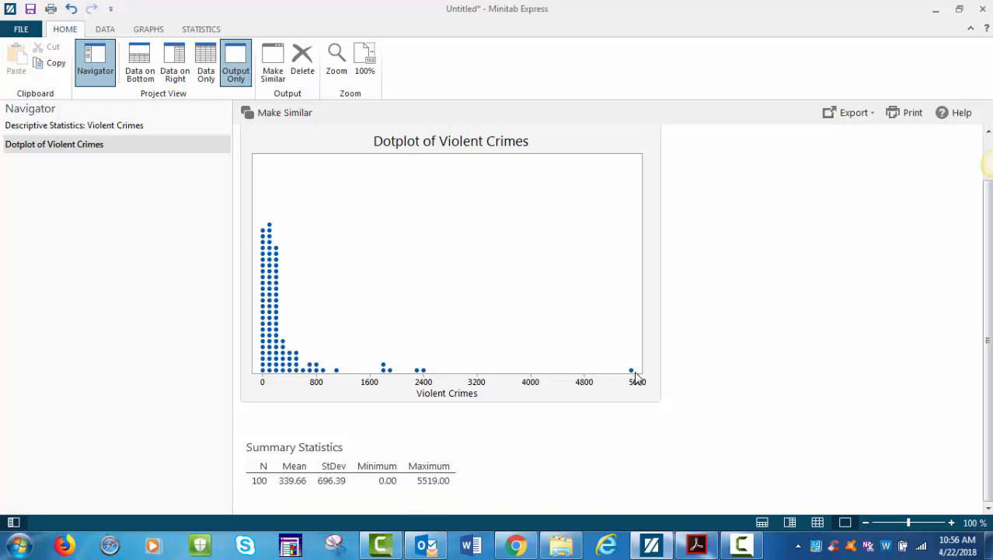
mouse_move(632, 373)
mouse_move(424, 374)
Step: Sample 20 rows without replacement from the Violent Crimes column
left_click(105, 31)
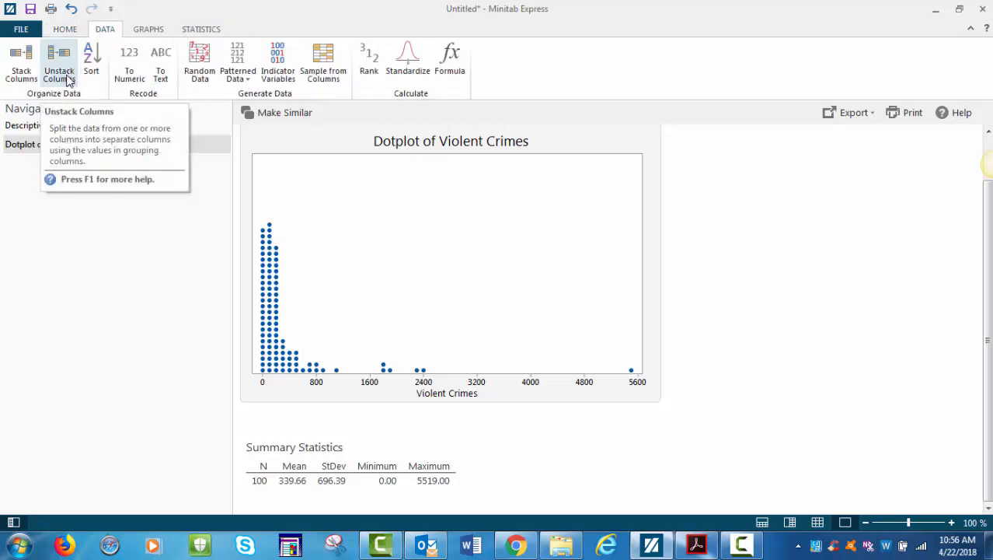
left_click(317, 78)
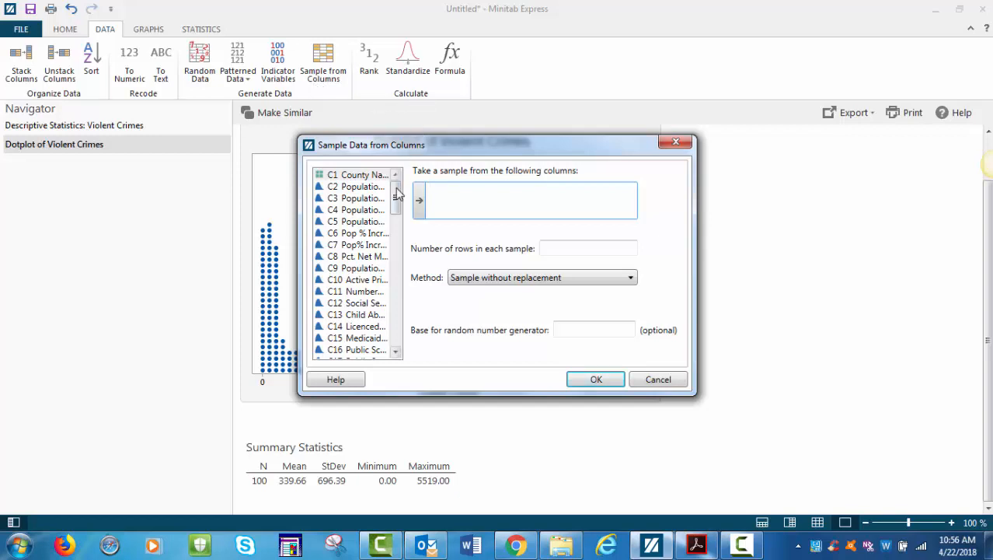
scroll(396, 202, "down", 2)
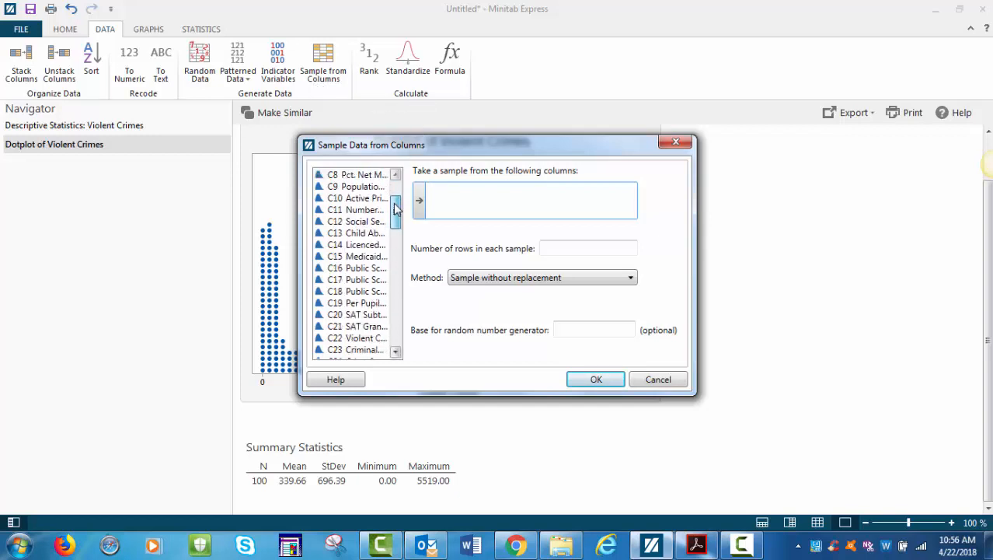
double_click(377, 339)
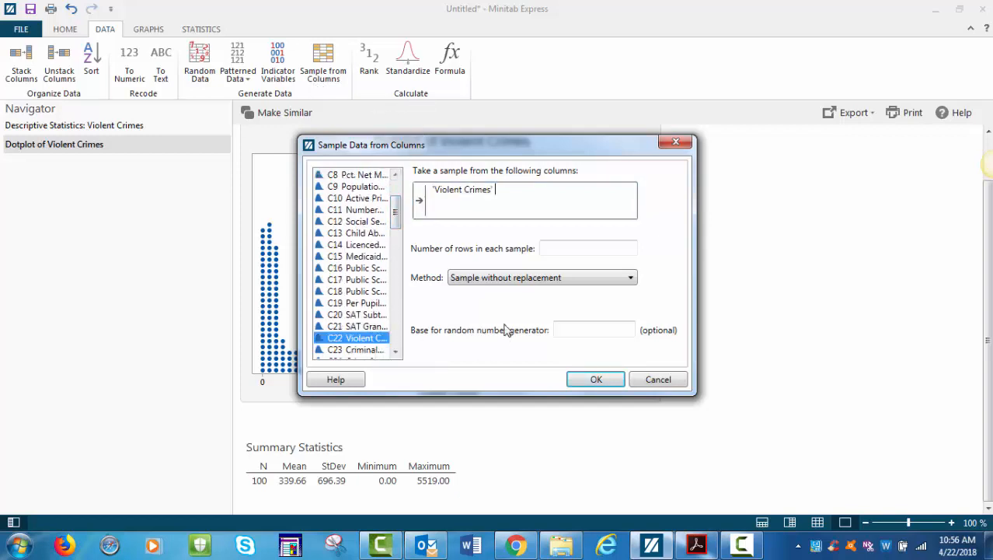
left_click(556, 248)
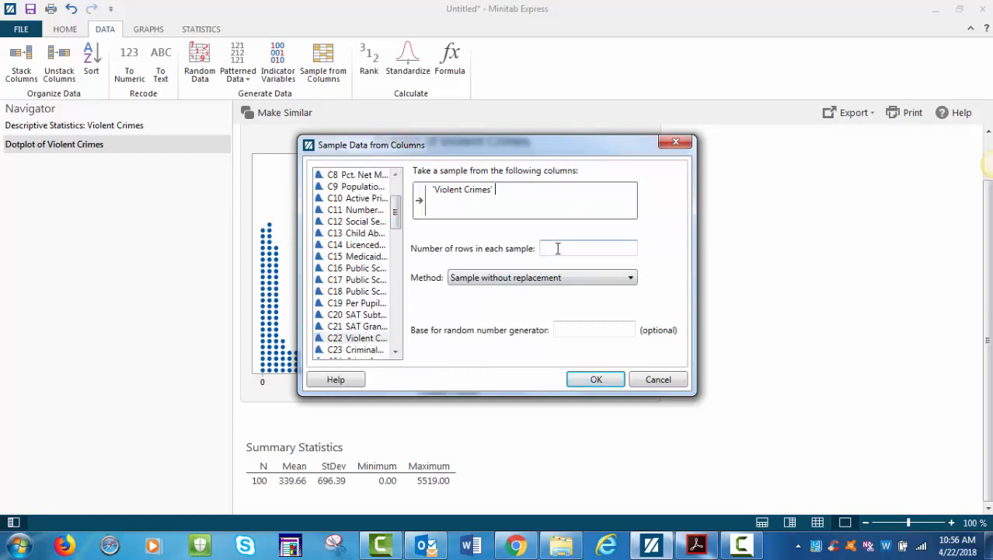
type("20")
left_click(596, 383)
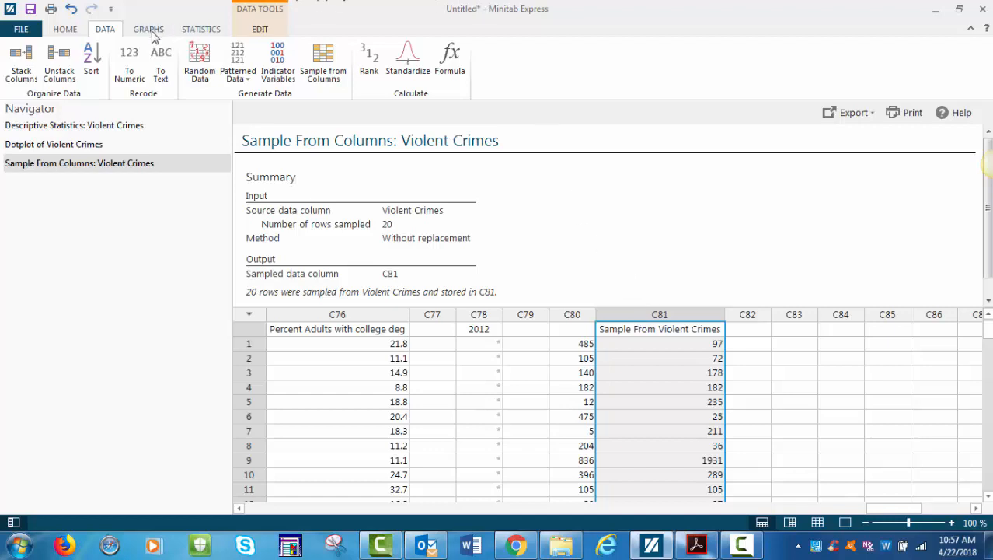
Step: Compute descriptive statistics for the Sample From Violent Crimes column with SE of mean turned off
left_click(198, 31)
left_click(117, 70)
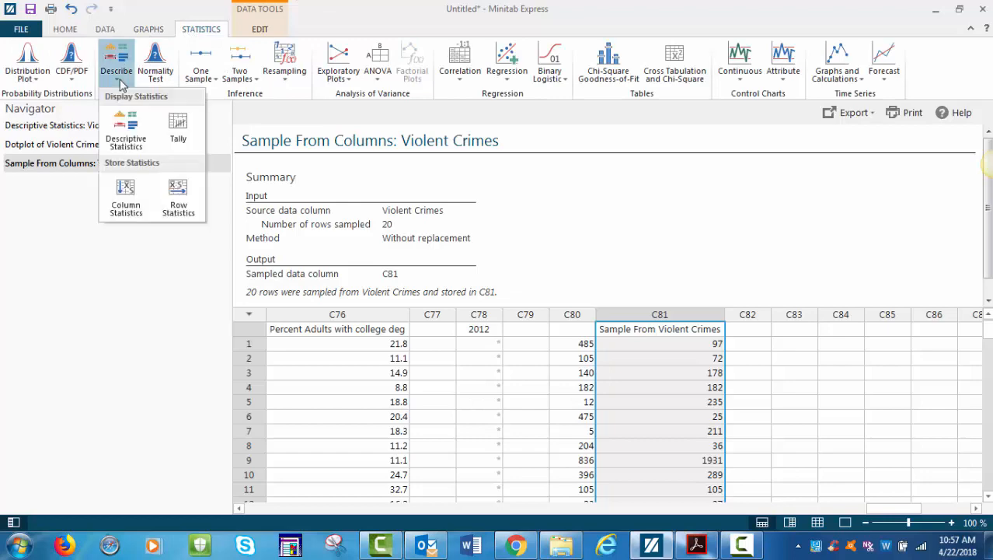
left_click(126, 130)
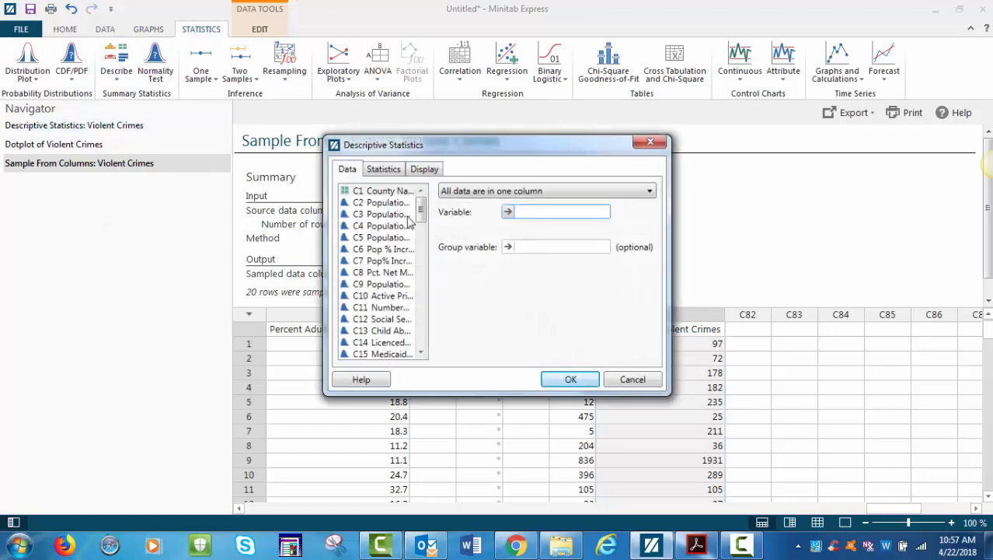
left_click_drag(425, 210, 424, 336)
double_click(402, 345)
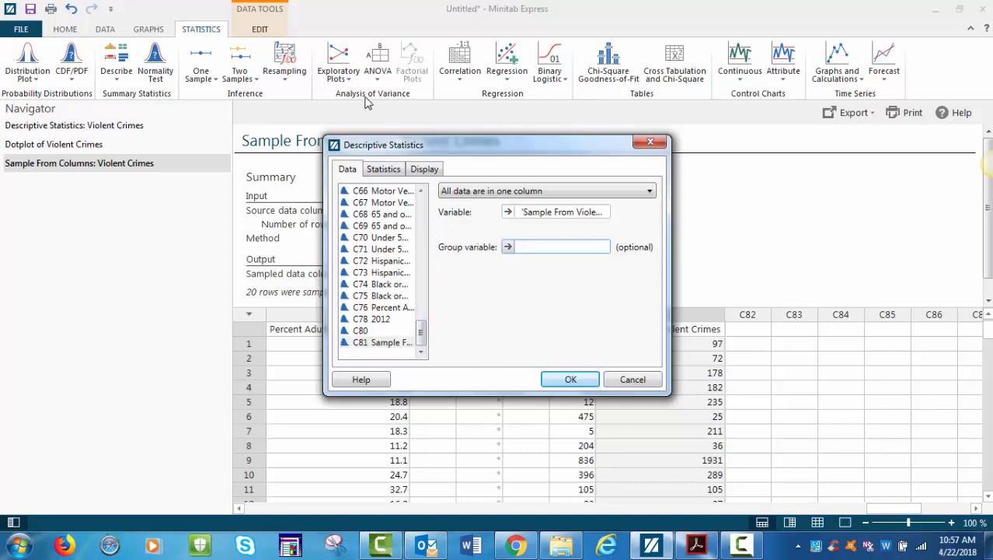
left_click(387, 170)
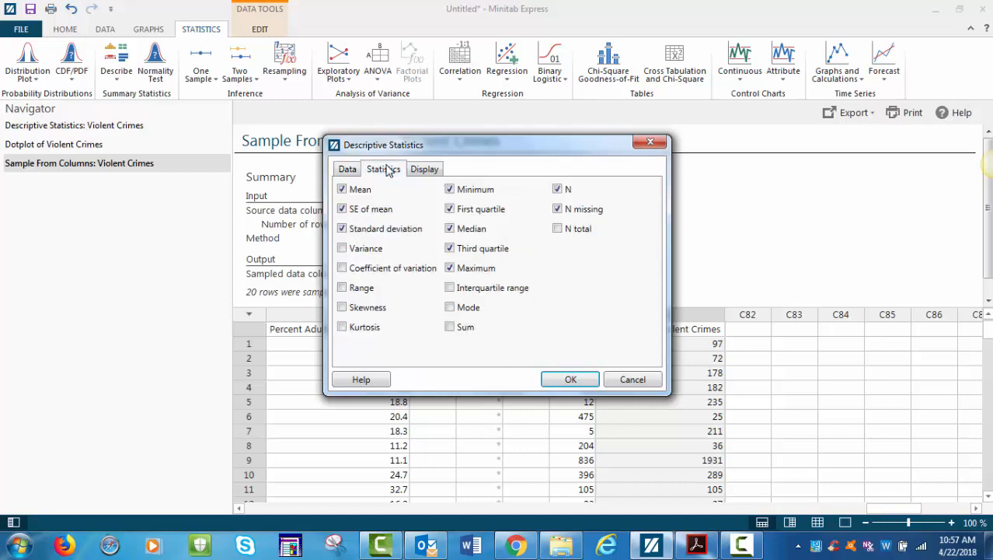
left_click(342, 209)
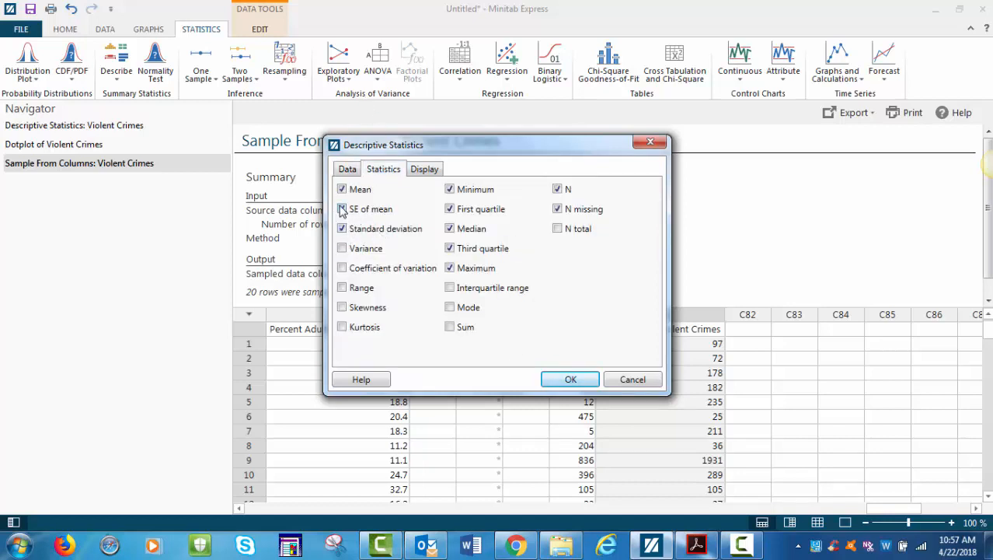
left_click(551, 377)
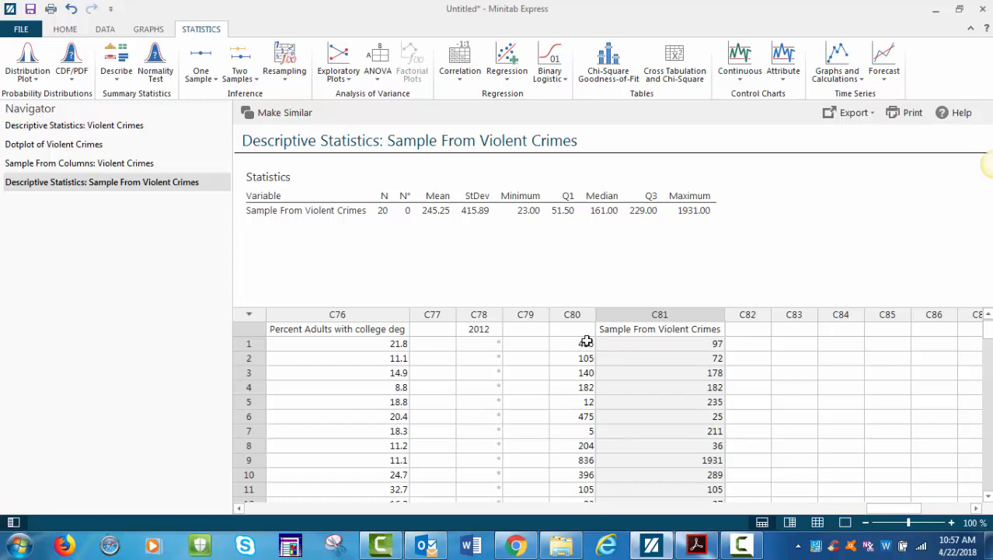
Step: Switch to the Chapter 5 PDF handout and read its comparison of sample and full-data statistics
left_click(696, 545)
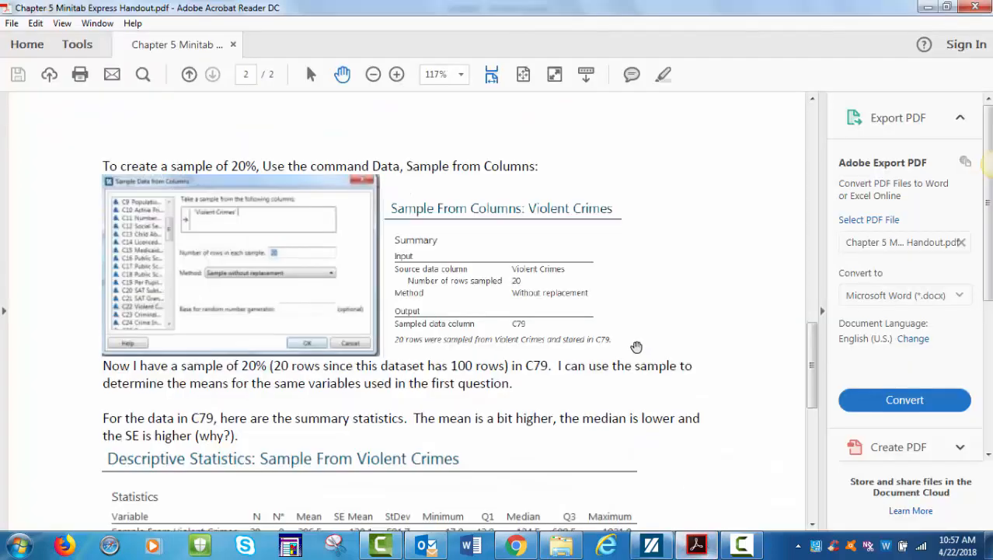
scroll(636, 347, "down", 3)
scroll(637, 346, "down", 2)
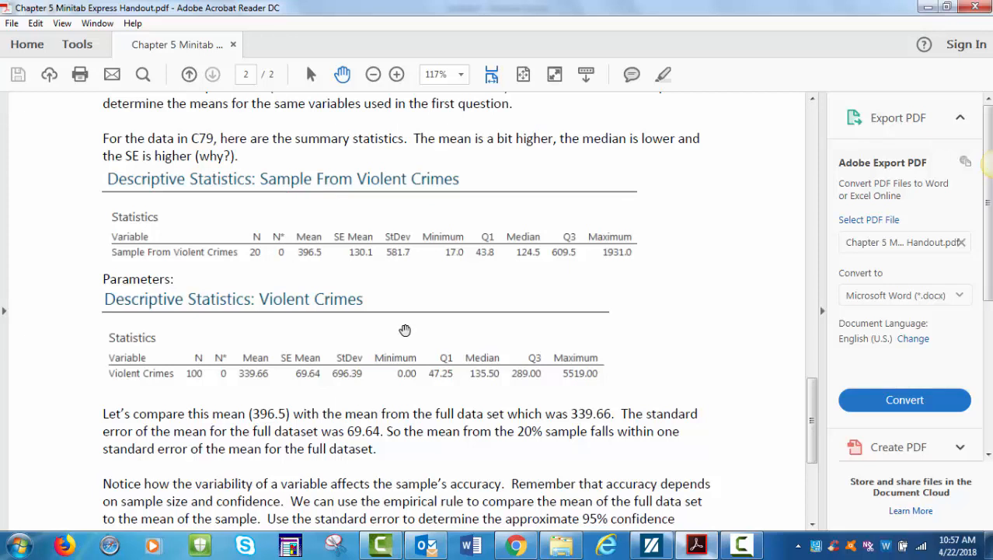
scroll(413, 272, "down", 2)
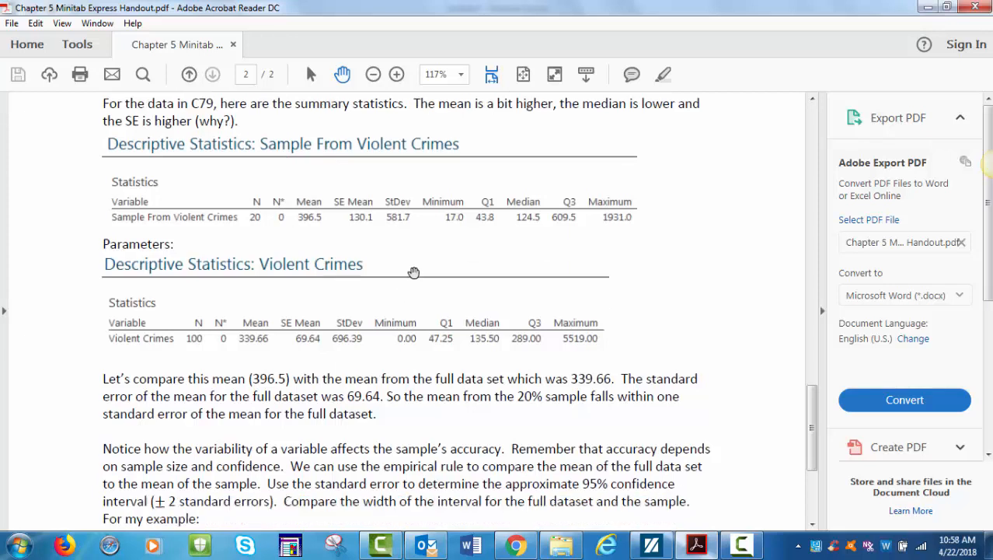
scroll(414, 272, "up", 4)
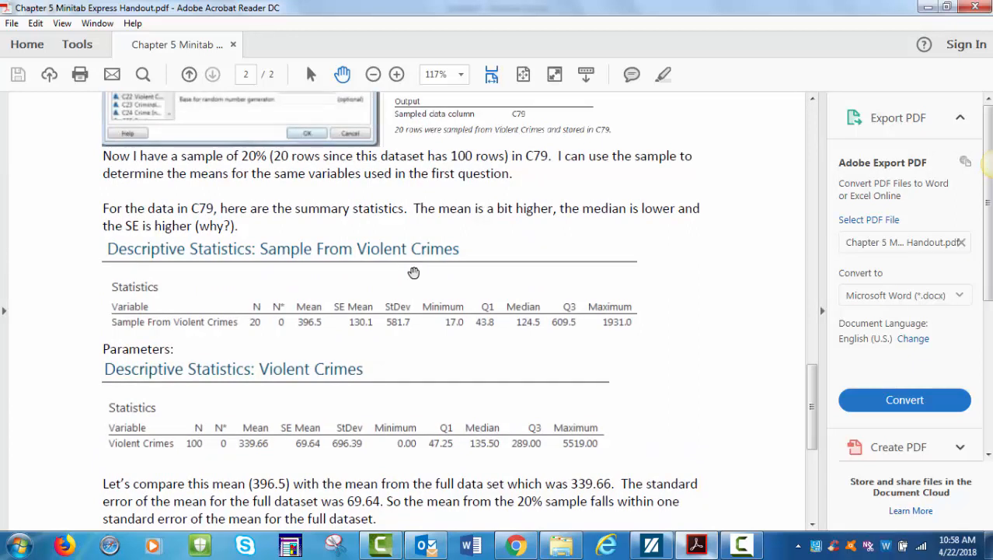